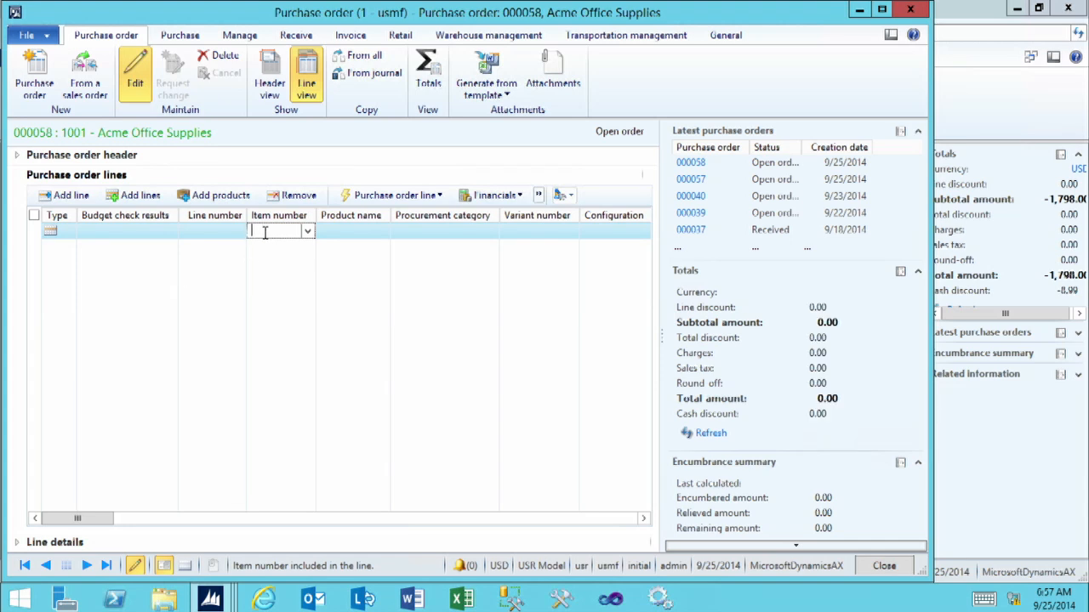
# - Enter item D0111 on the purchase order line and set its quantity to -2
pyautogui.write('D0111')
pyautogui.press('Tab')
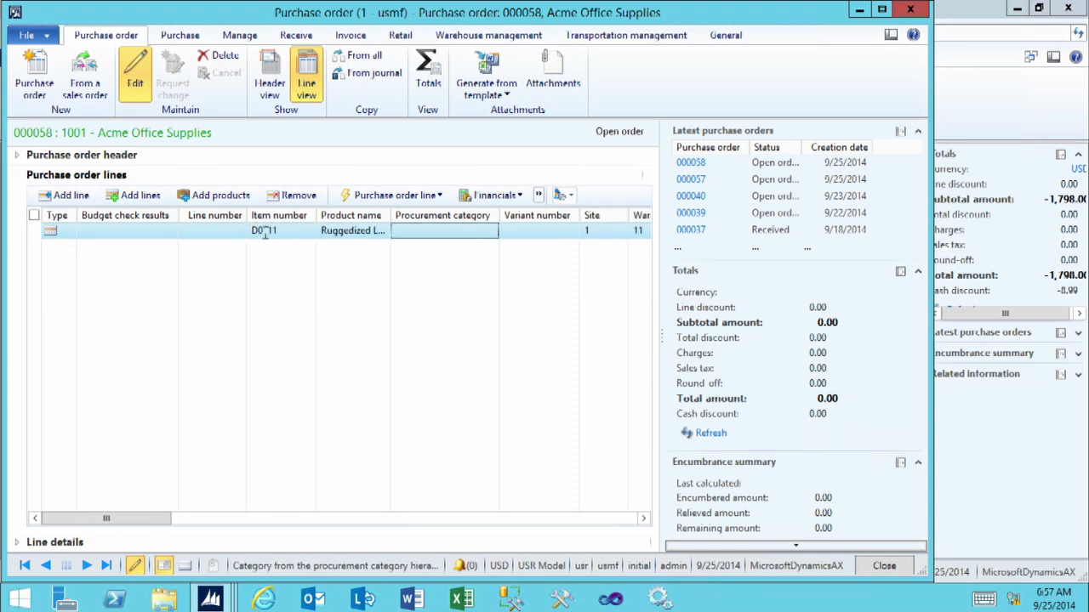
pyautogui.click(644, 518)
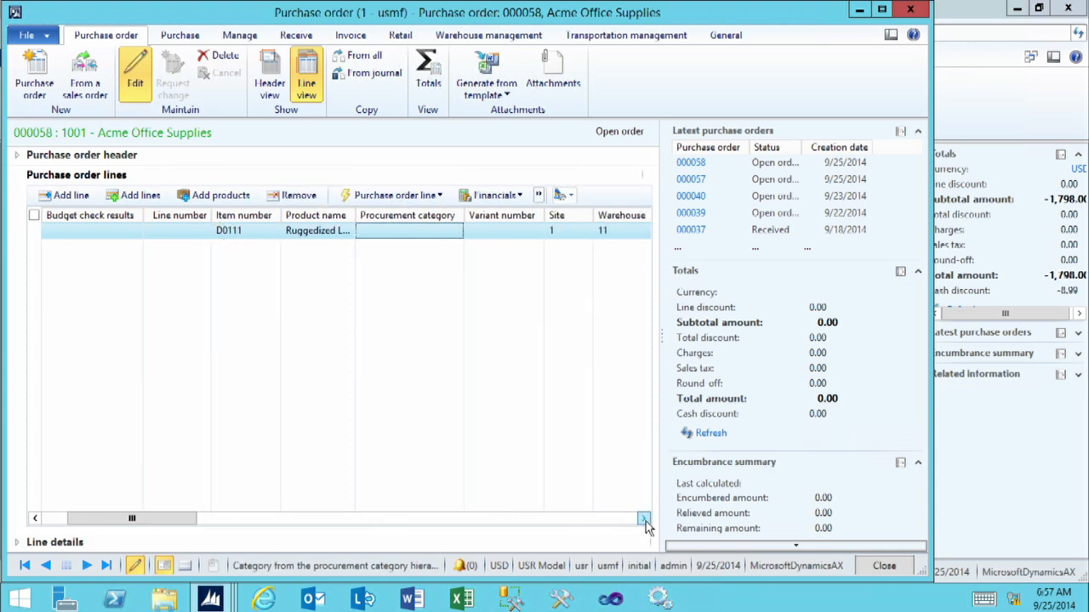
pyautogui.click(644, 518)
pyautogui.click(644, 517)
pyautogui.click(644, 518)
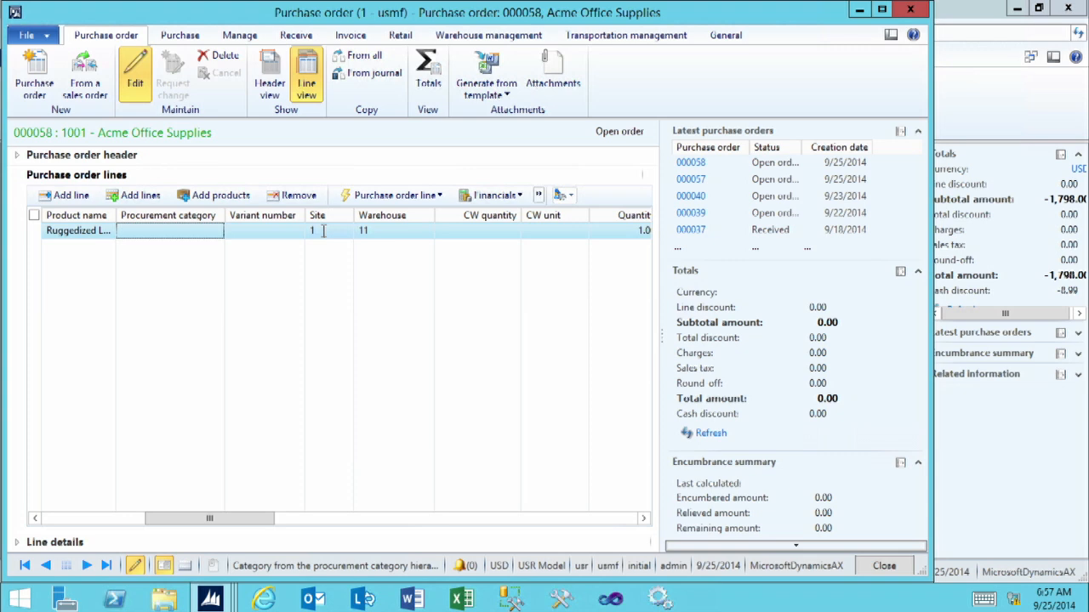
pyautogui.click(644, 519)
pyautogui.click(644, 519)
pyautogui.click(644, 520)
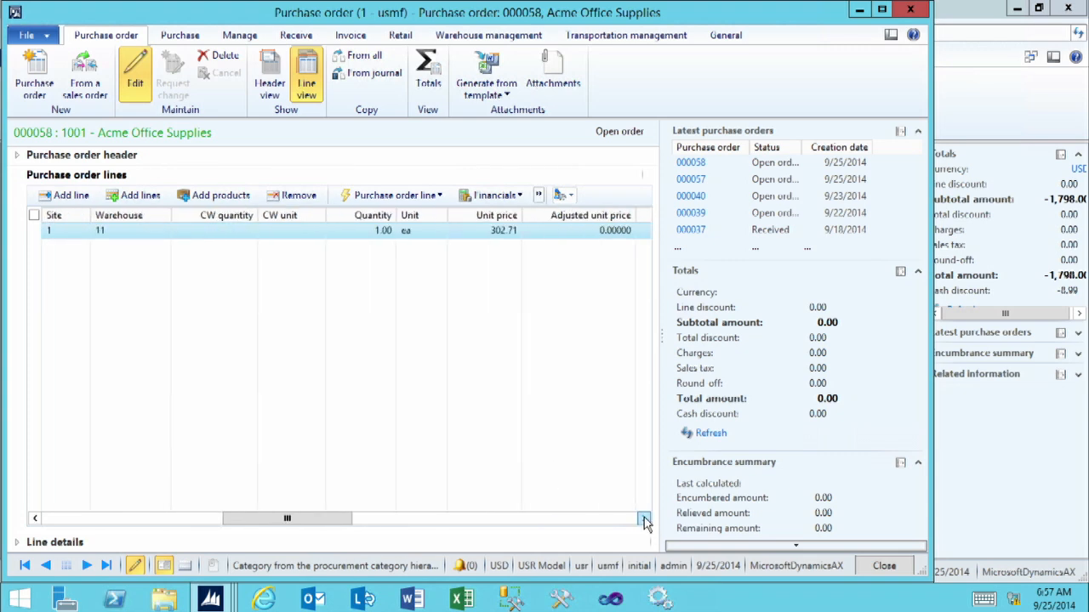
pyautogui.click(357, 231)
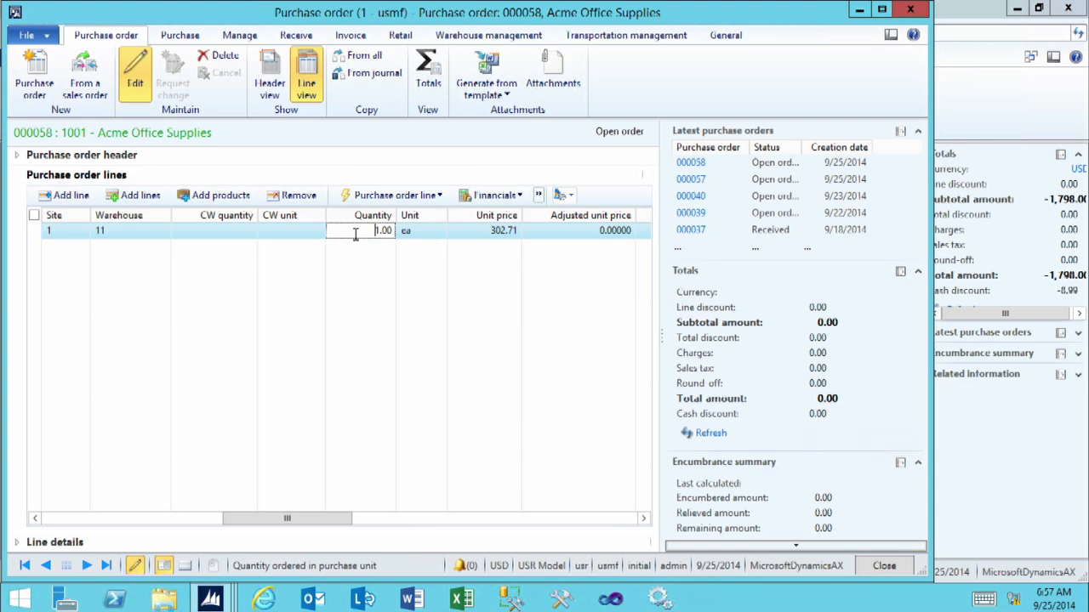
pyautogui.press('Delete')
pyautogui.press('Delete')
pyautogui.press('Delete')
pyautogui.press('Delete')
pyautogui.press('Tab')
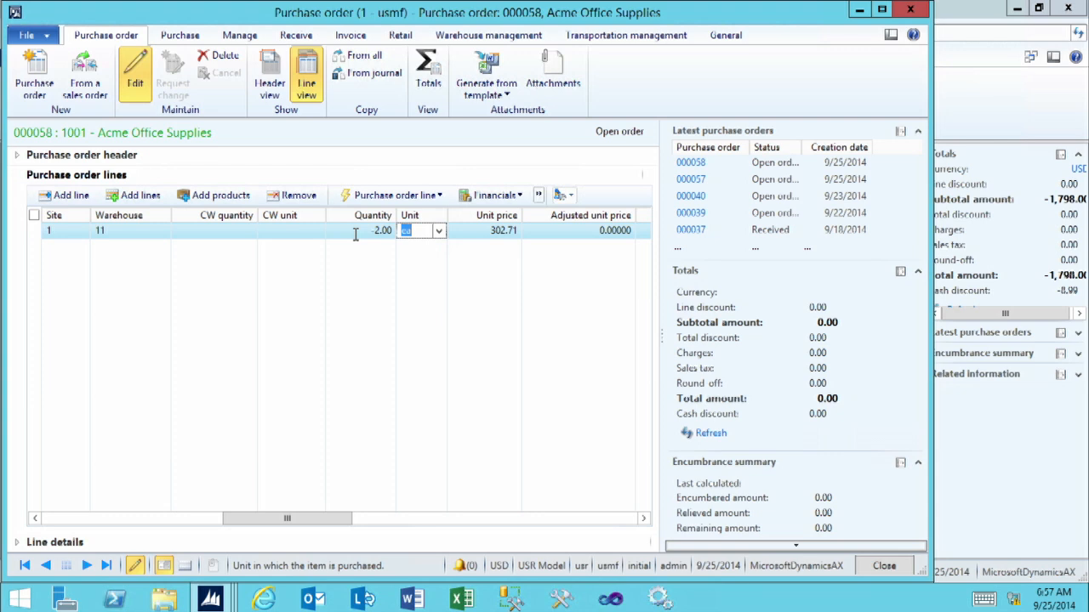
pyautogui.press('Tab')
pyautogui.press('Tab')
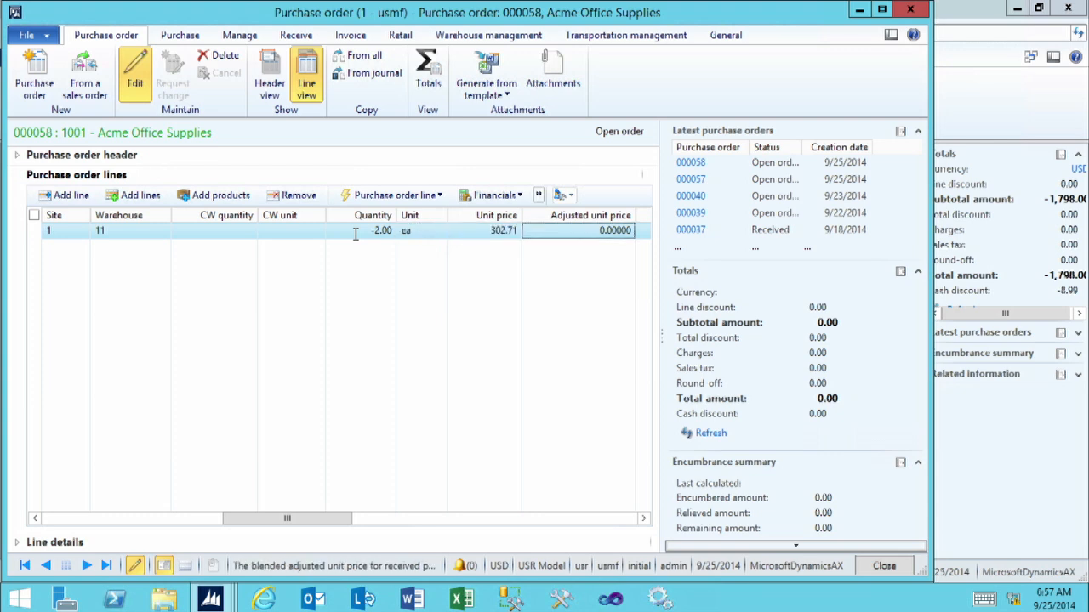
# - Maximize the purchase order window, and open the inventory reservation for the saved D0111 line
pyautogui.click(480, 230)
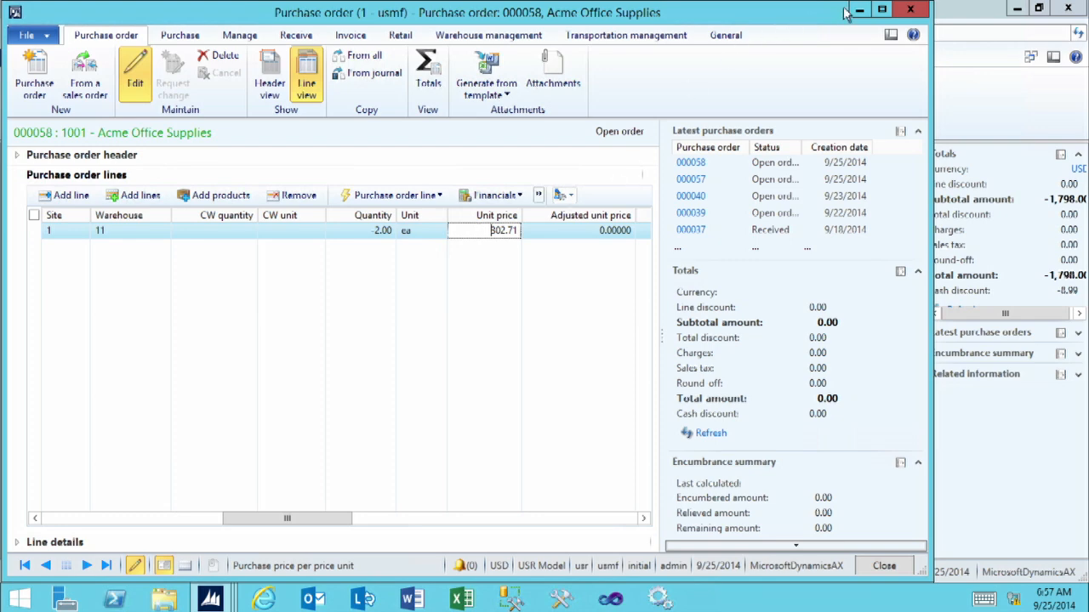
pyautogui.click(883, 11)
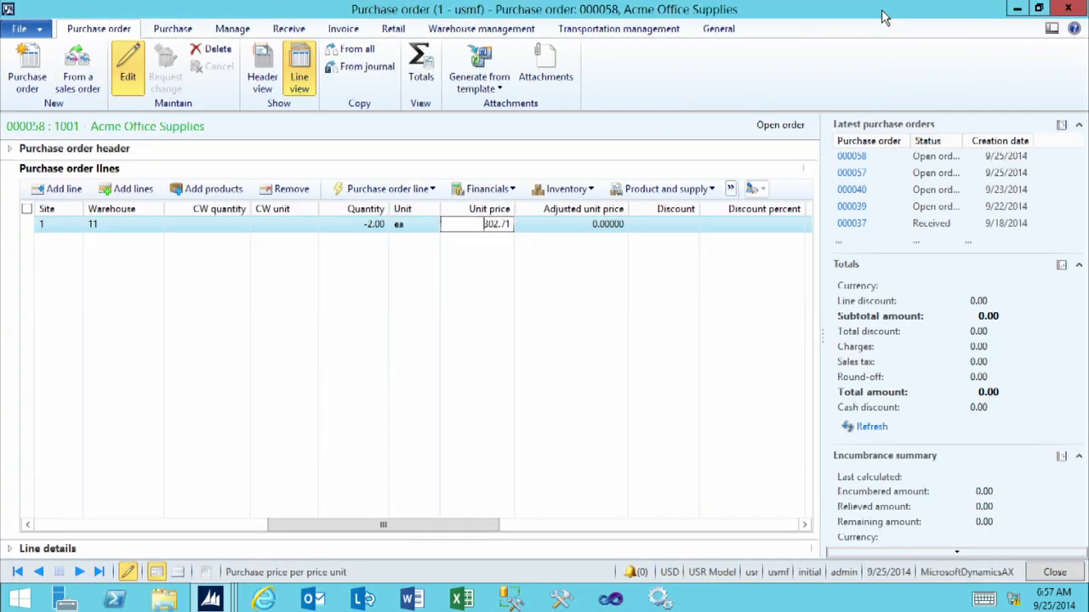
pyautogui.click(566, 189)
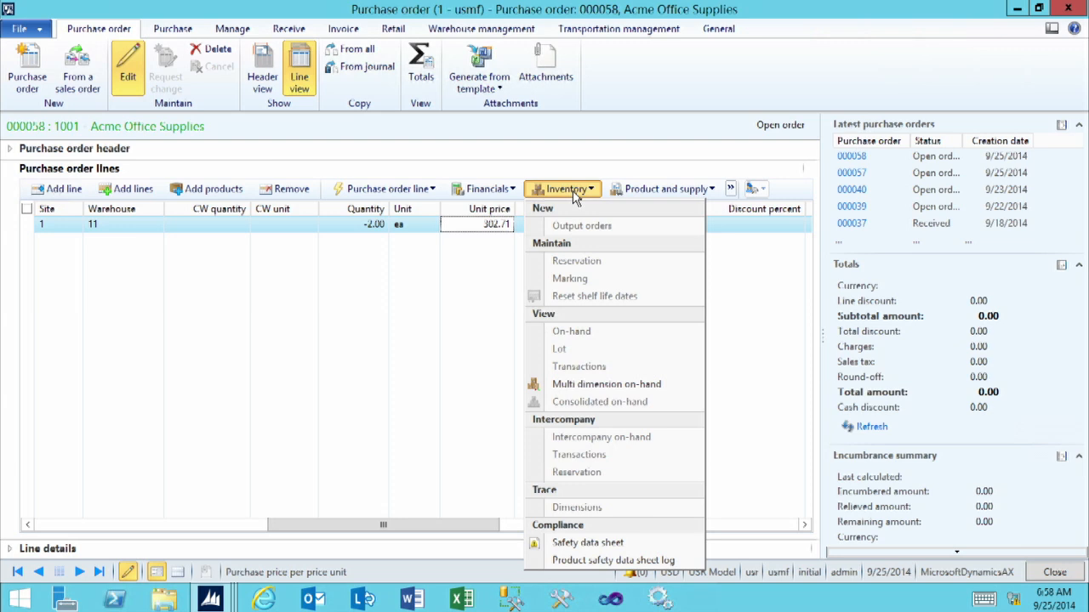
pyautogui.click(483, 224)
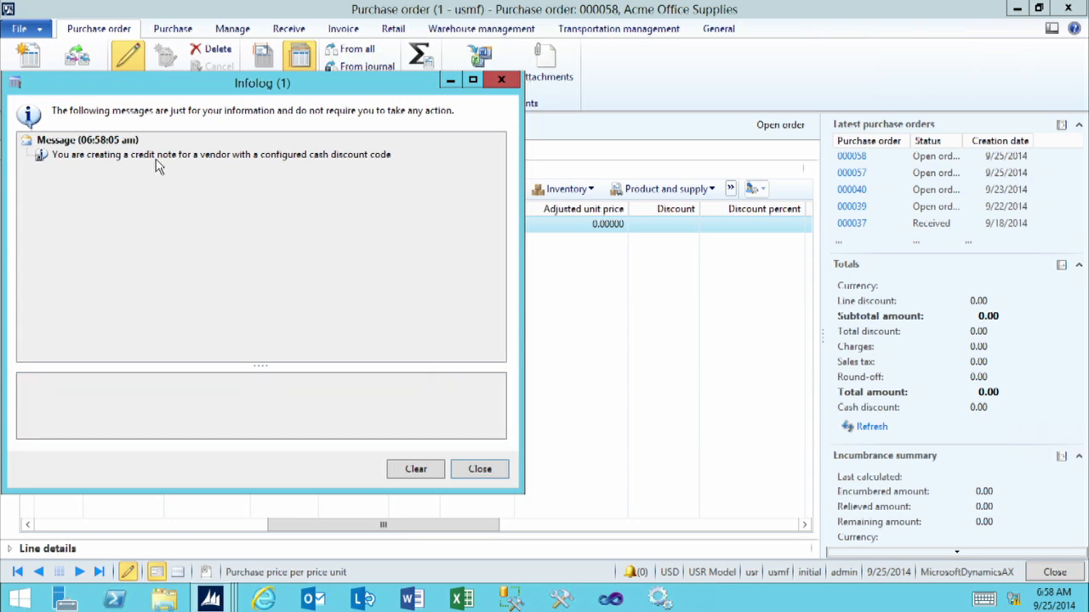
pyautogui.click(479, 470)
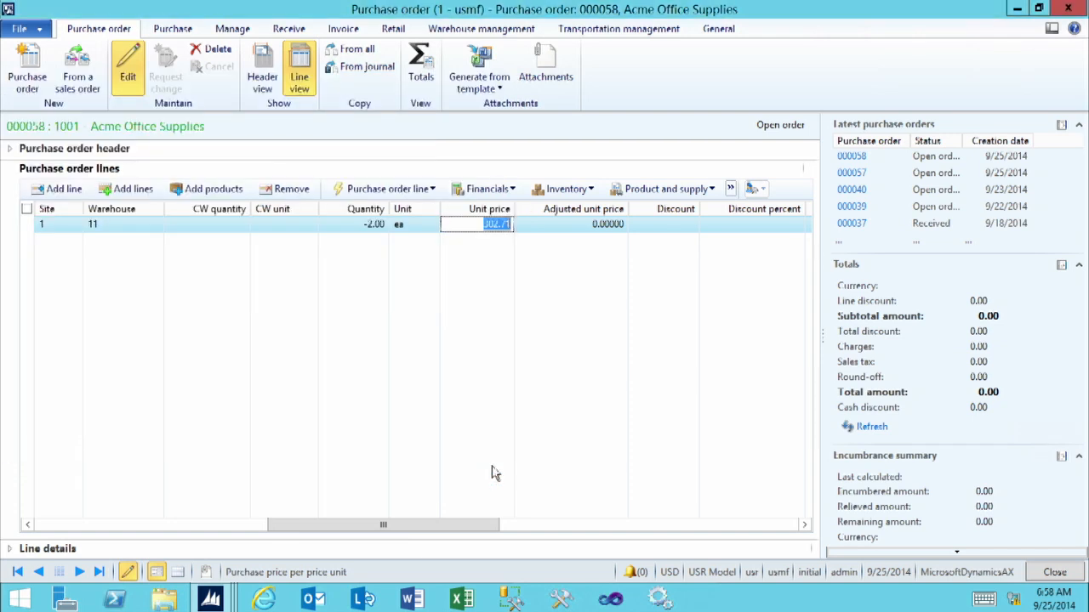
pyautogui.click(560, 190)
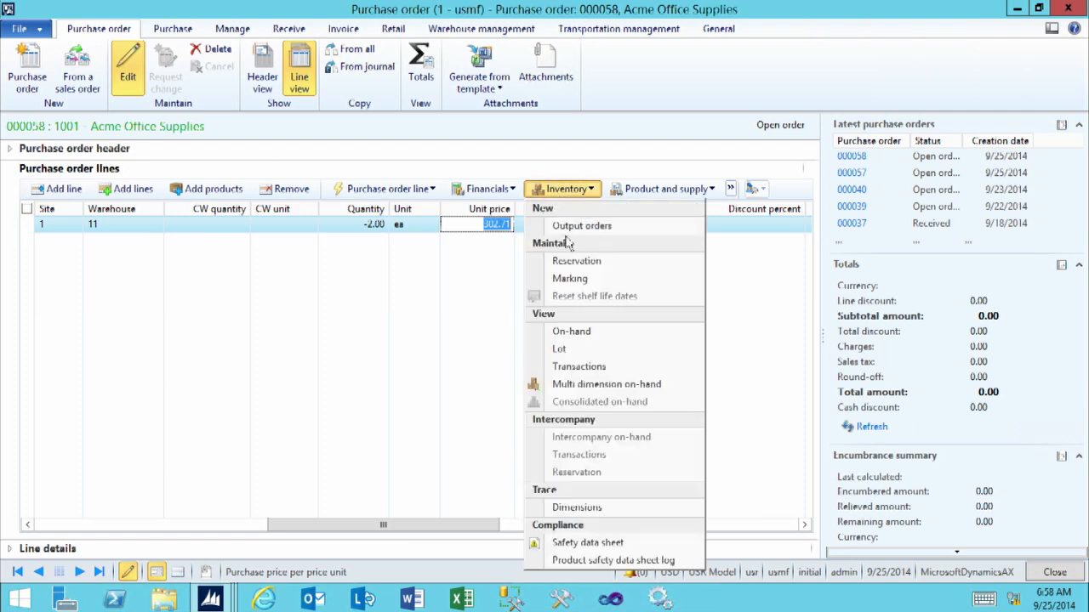
pyautogui.click(574, 264)
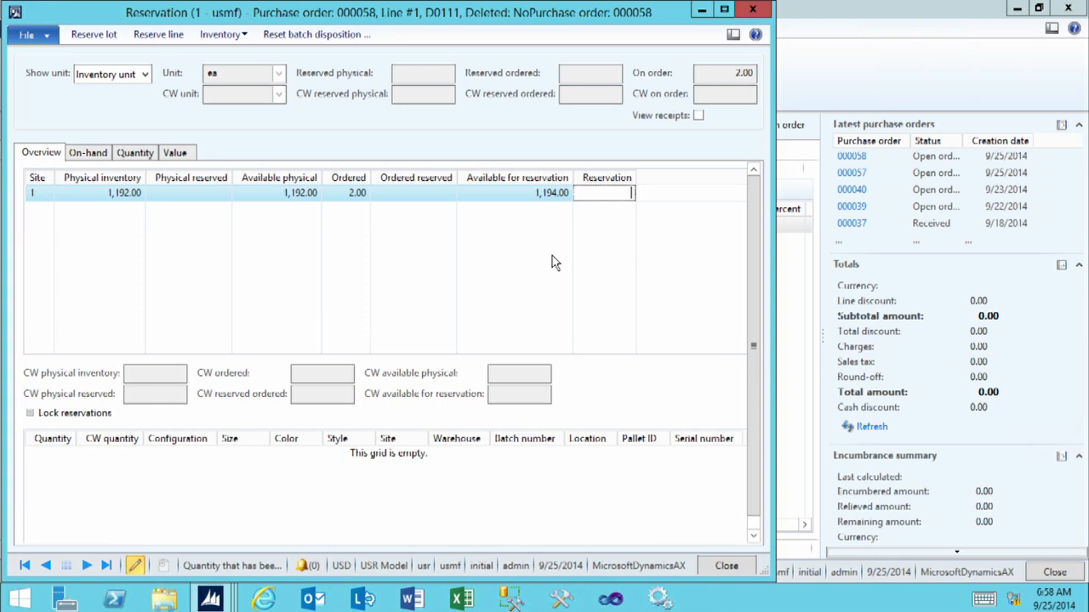
# - Add the batch number and serial number dimensions to the reservation view and save that setup
pyautogui.click(239, 43)
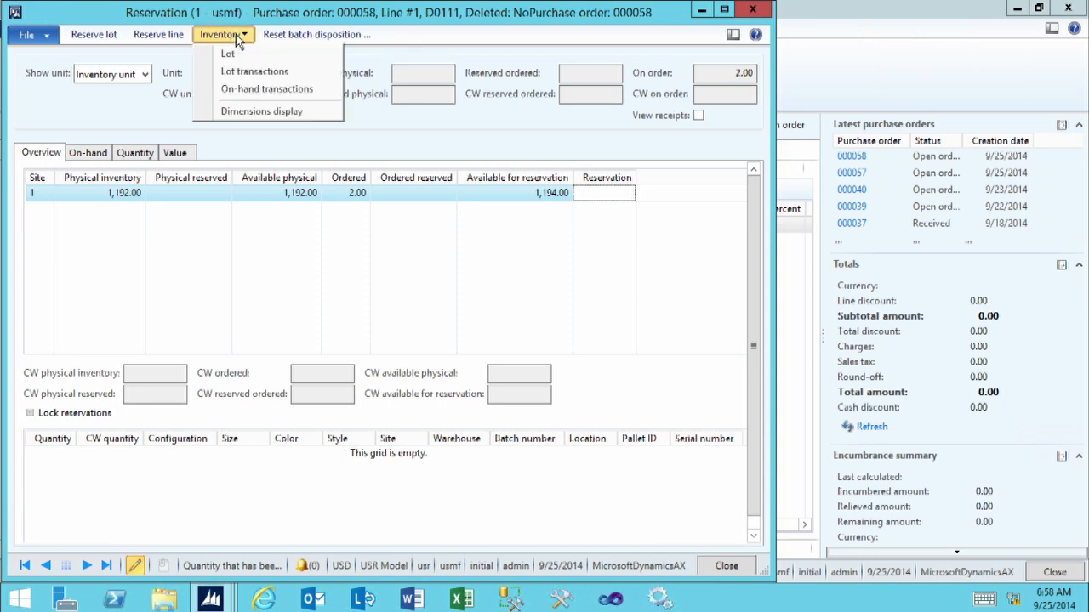
pyautogui.click(241, 112)
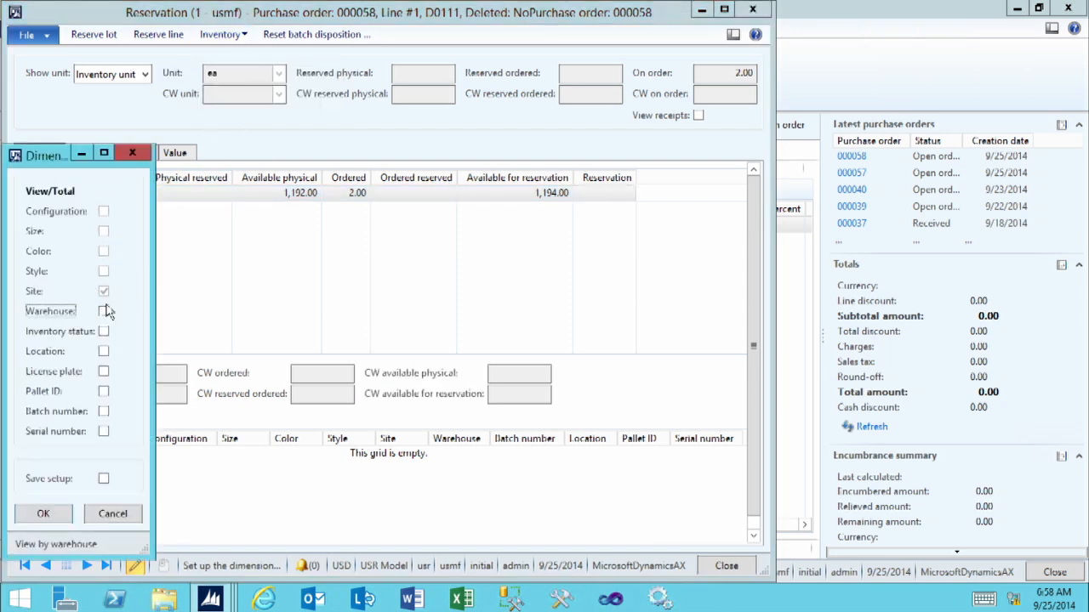
pyautogui.click(103, 411)
pyautogui.click(102, 431)
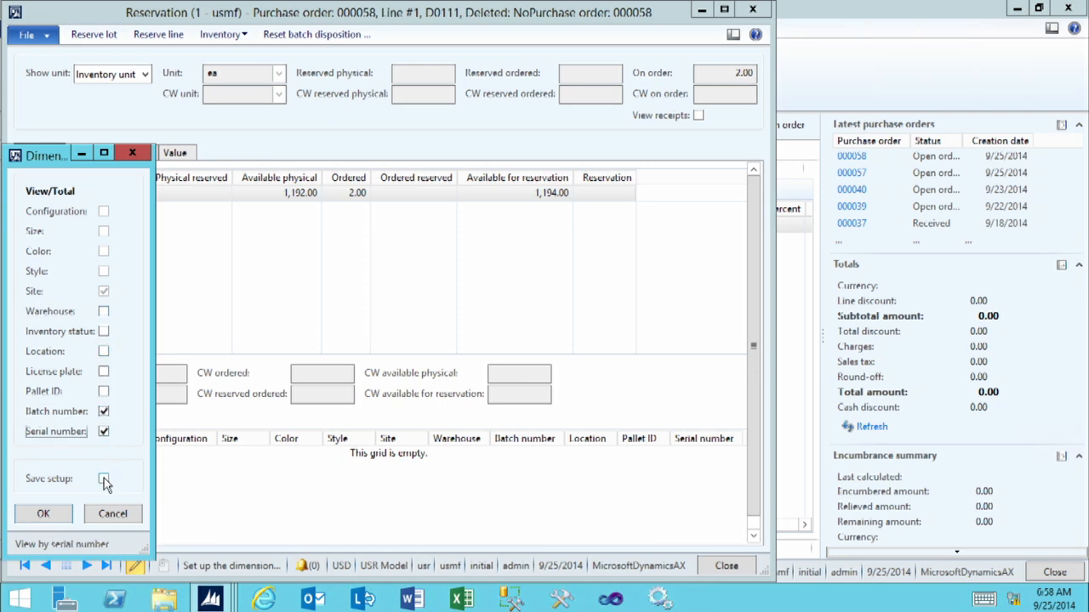
pyautogui.click(103, 478)
pyautogui.click(43, 515)
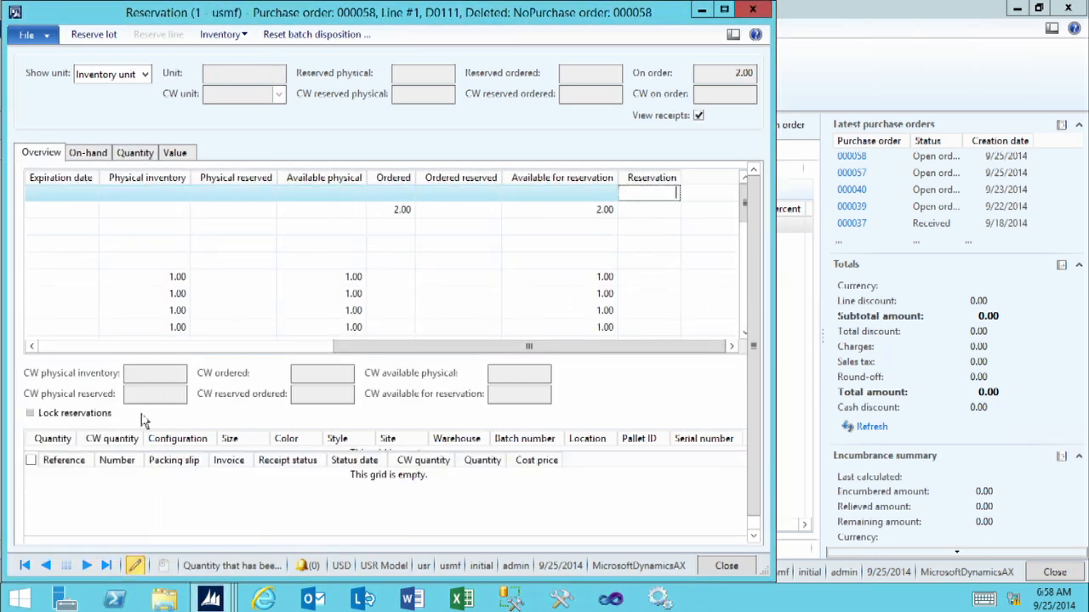
pyautogui.click(141, 347)
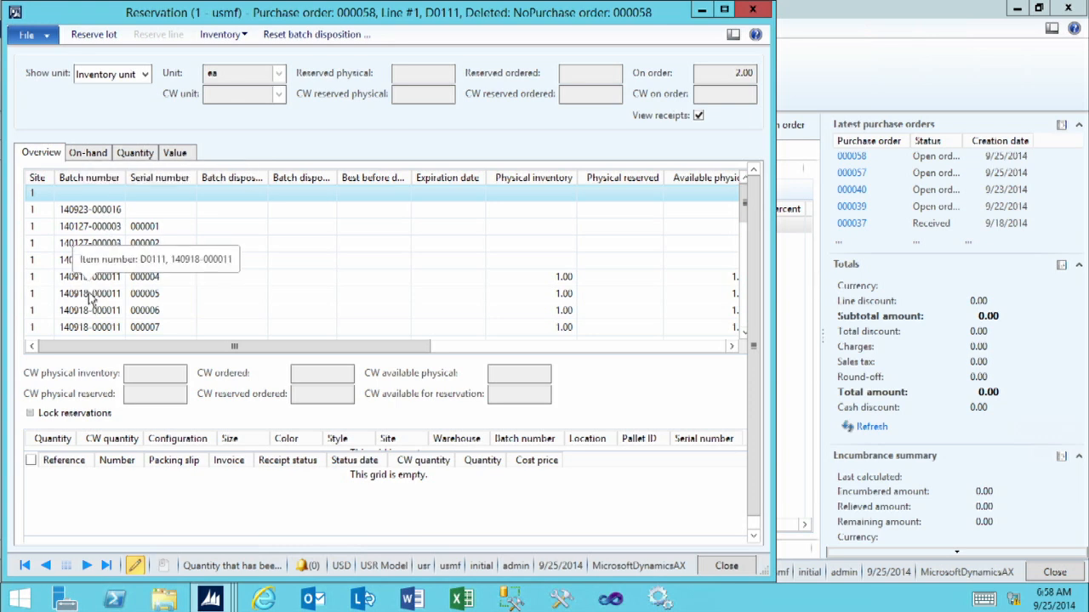
pyautogui.click(157, 295)
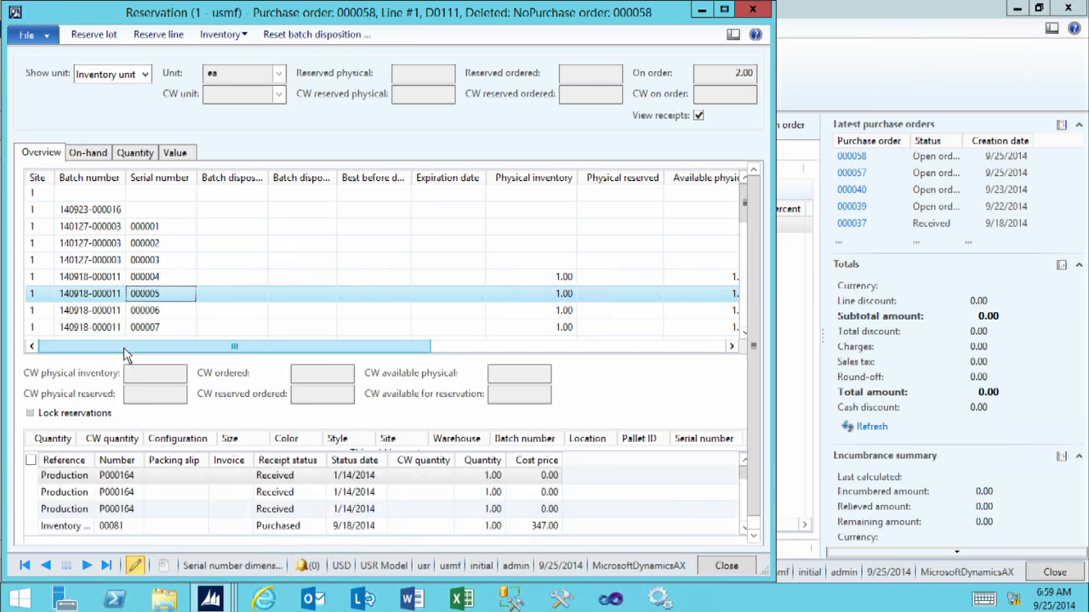
pyautogui.moveTo(125, 355); pyautogui.dragTo(467, 357)
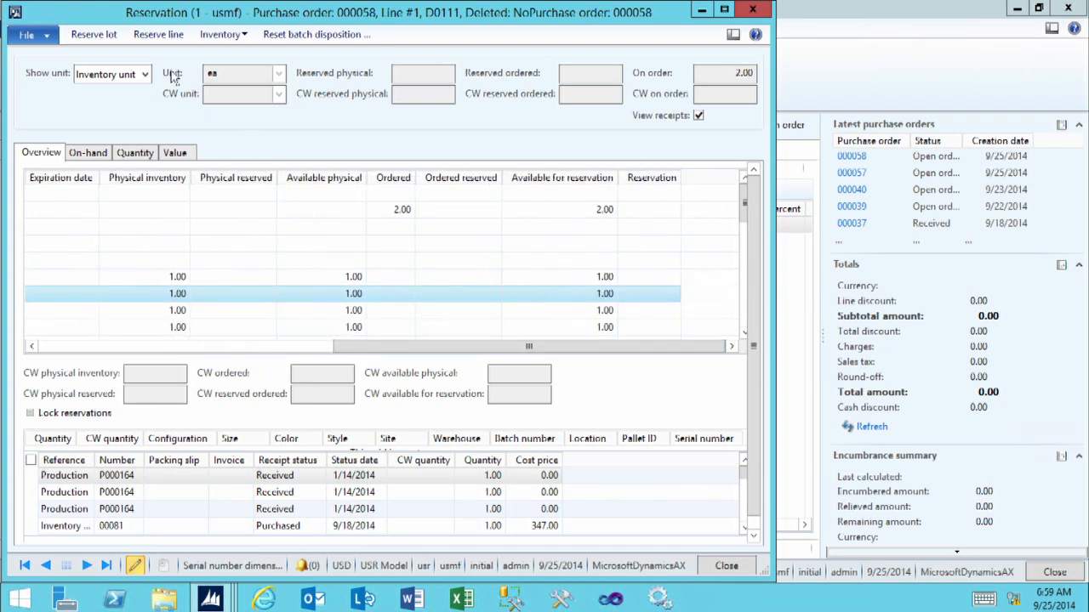
pyautogui.click(148, 43)
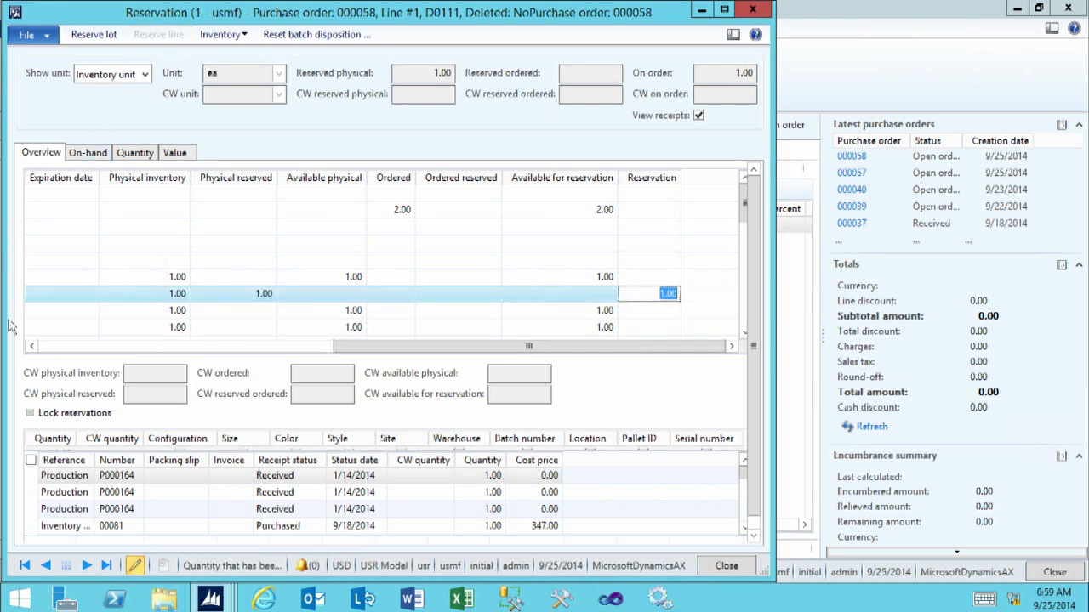
pyautogui.click(47, 353)
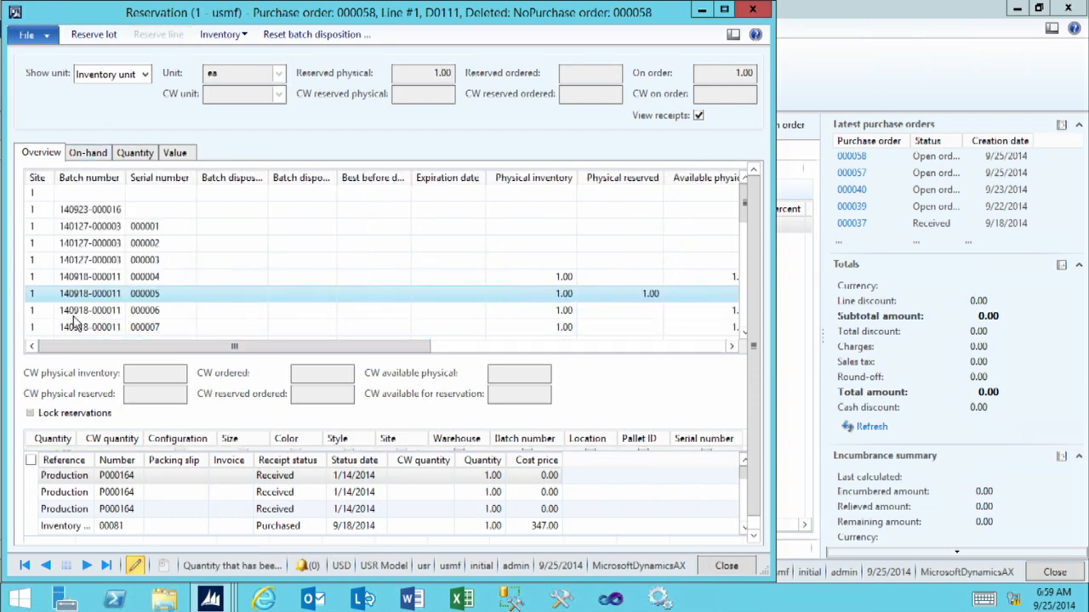
pyautogui.scroll(-1, 74, 321)
pyautogui.scroll(-1, 75, 321)
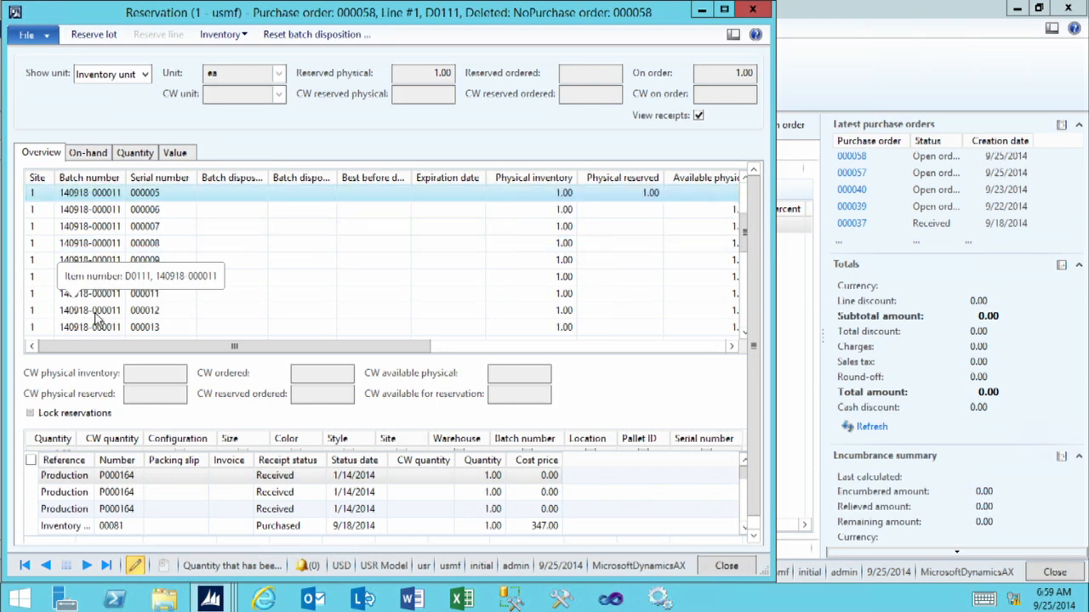
pyautogui.click(96, 311)
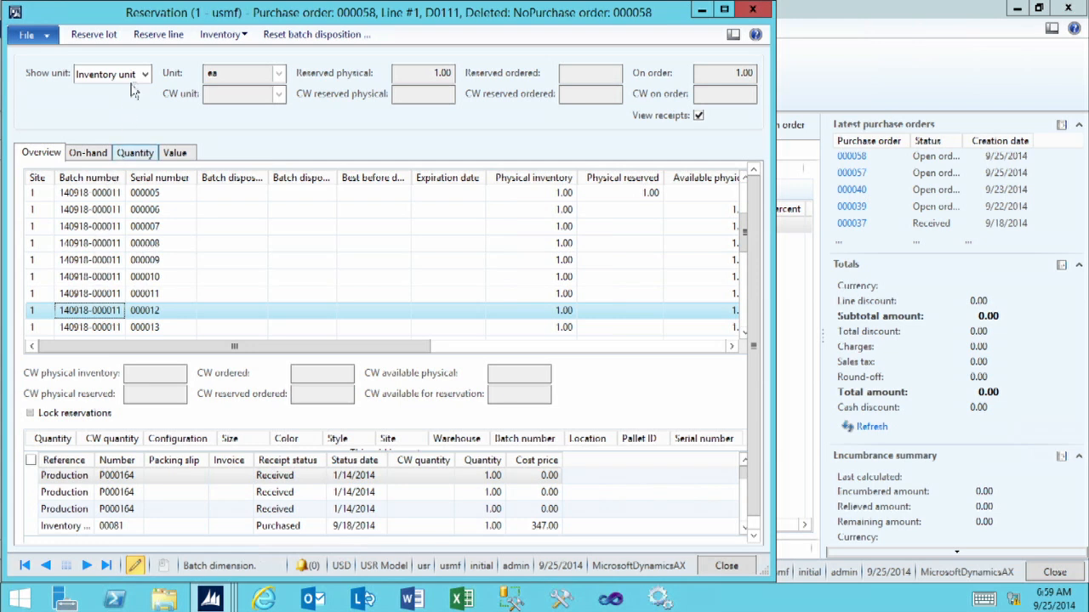
pyautogui.click(158, 35)
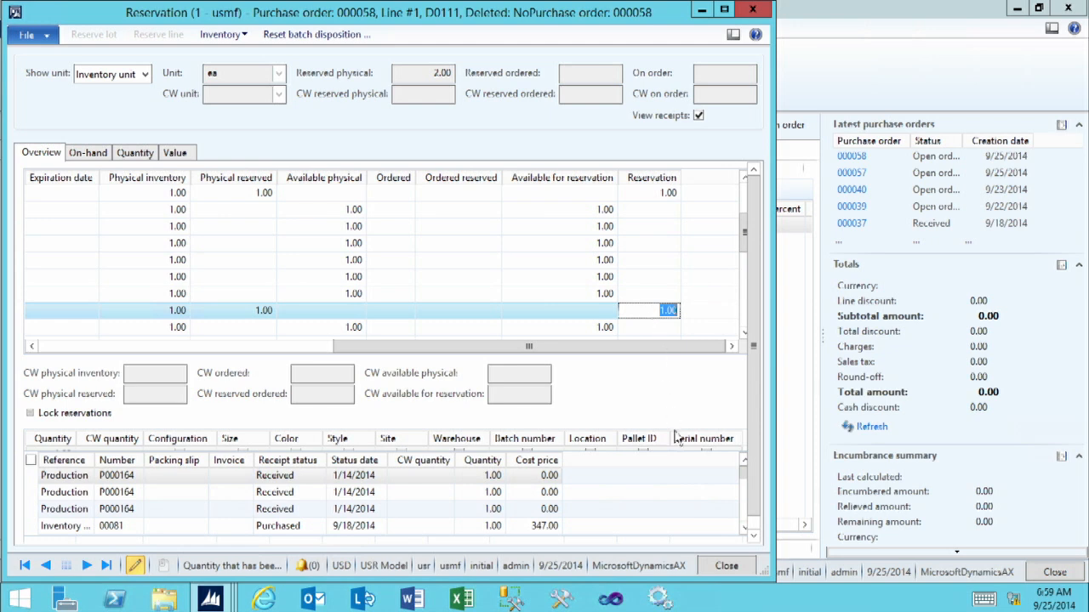
pyautogui.click(736, 565)
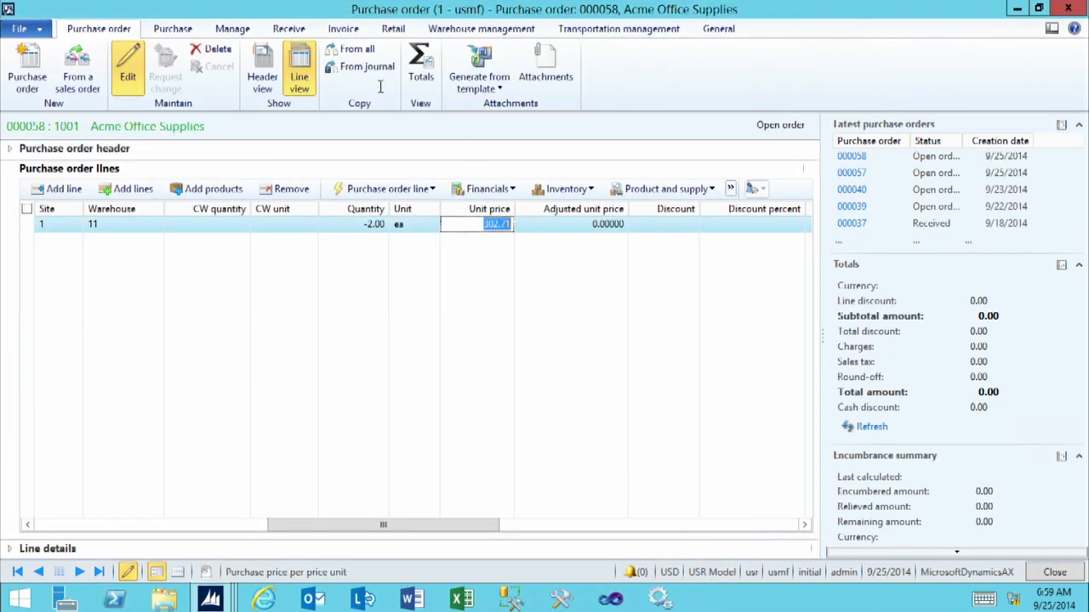
# - Confirm the purchase order and bring up its receiving and invoicing functions
pyautogui.click(173, 34)
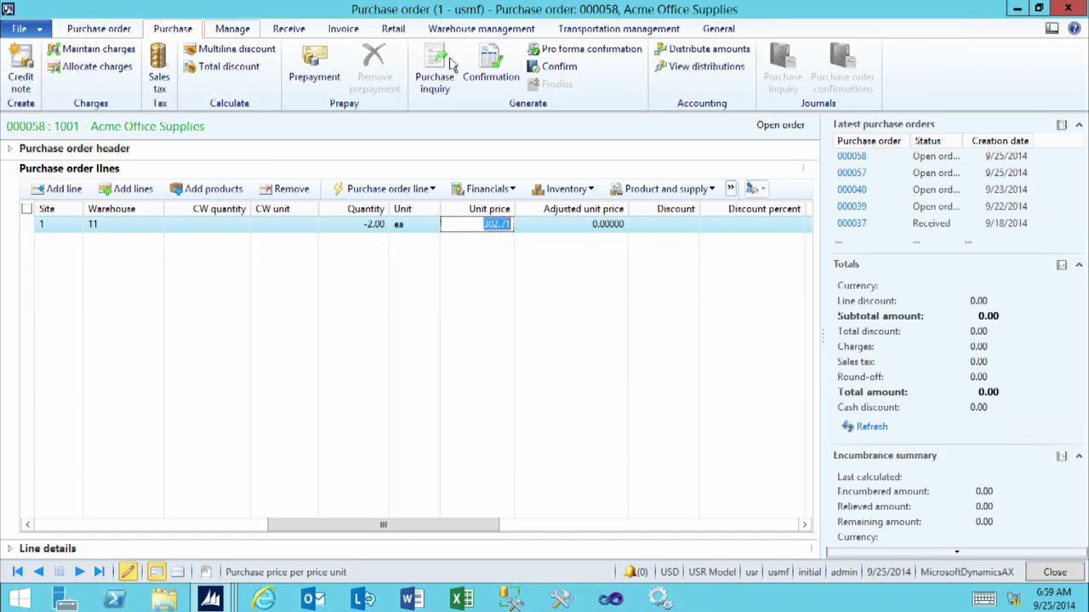
pyautogui.click(565, 74)
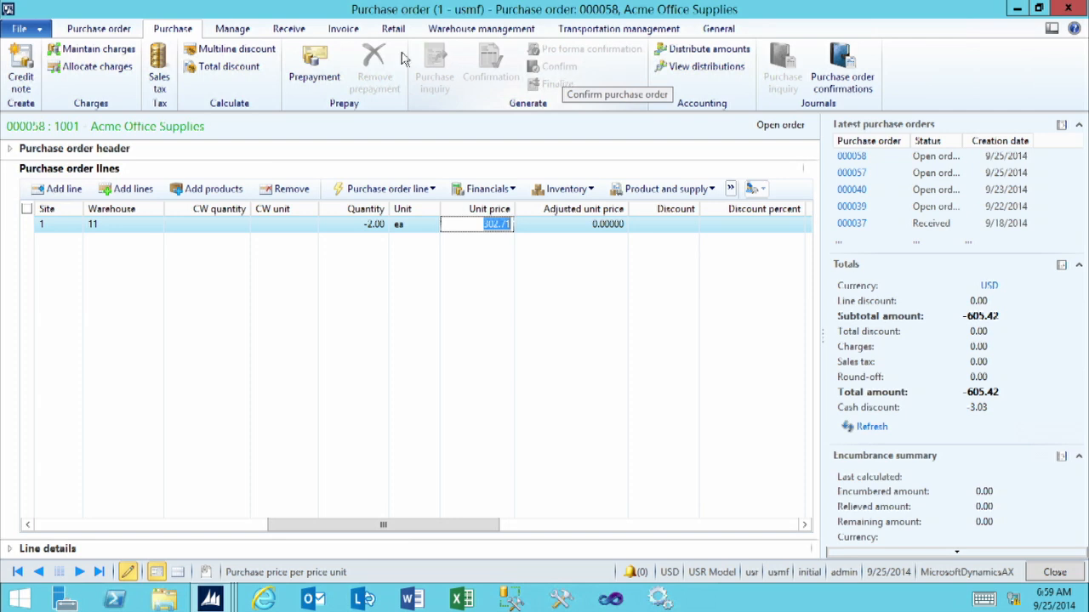
pyautogui.click(289, 29)
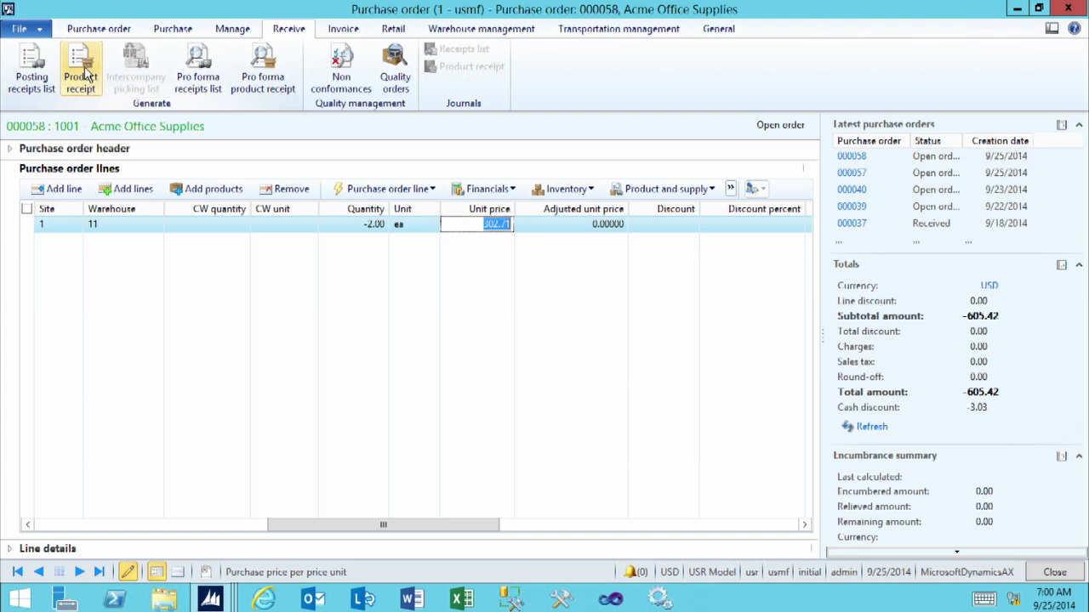
pyautogui.click(344, 30)
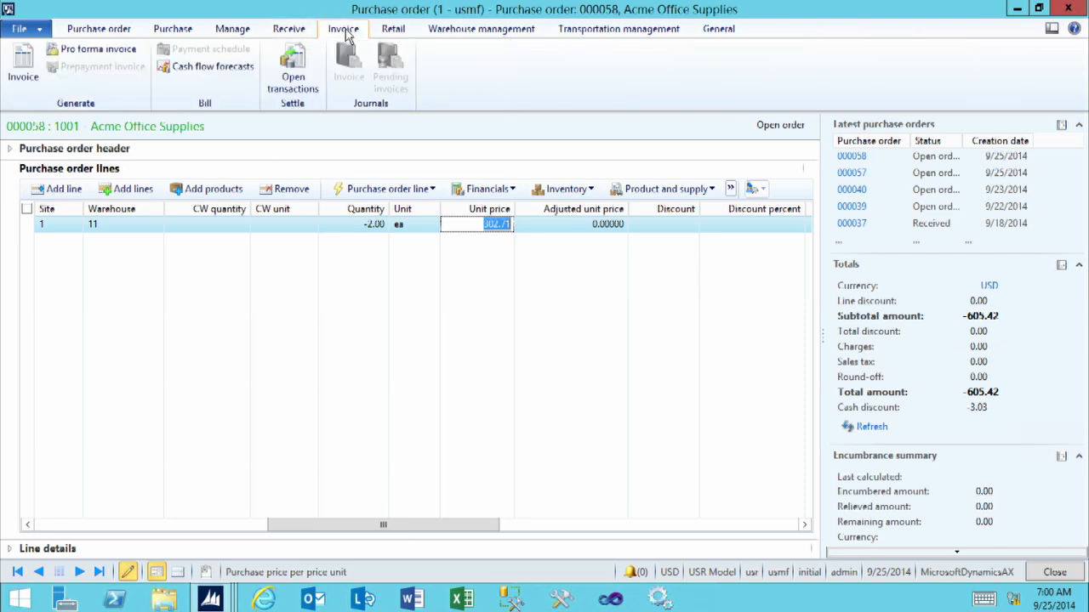